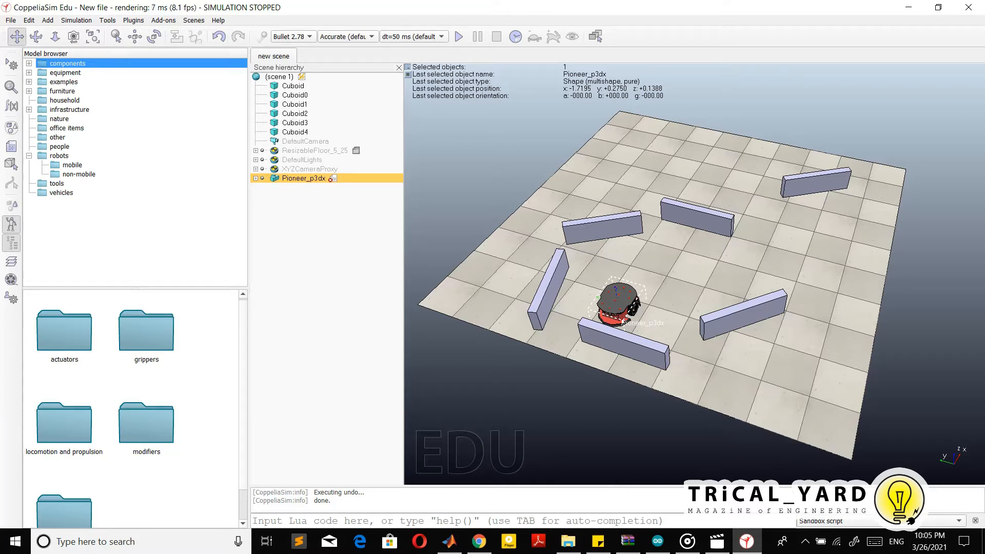
Review the child script attached to the Pioneer_p3dx robot and the cuboid obstacles in the scene.
double_click(332, 178)
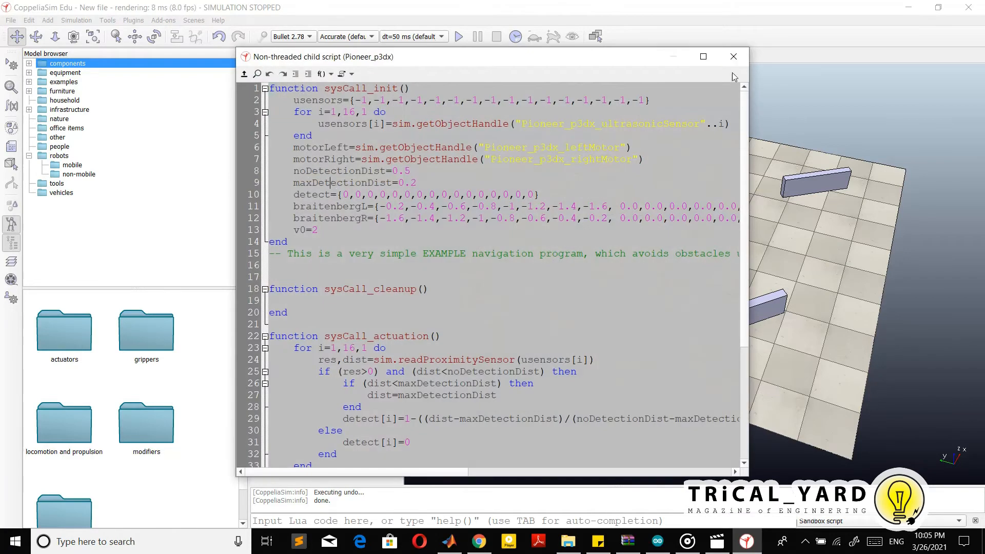
click(735, 57)
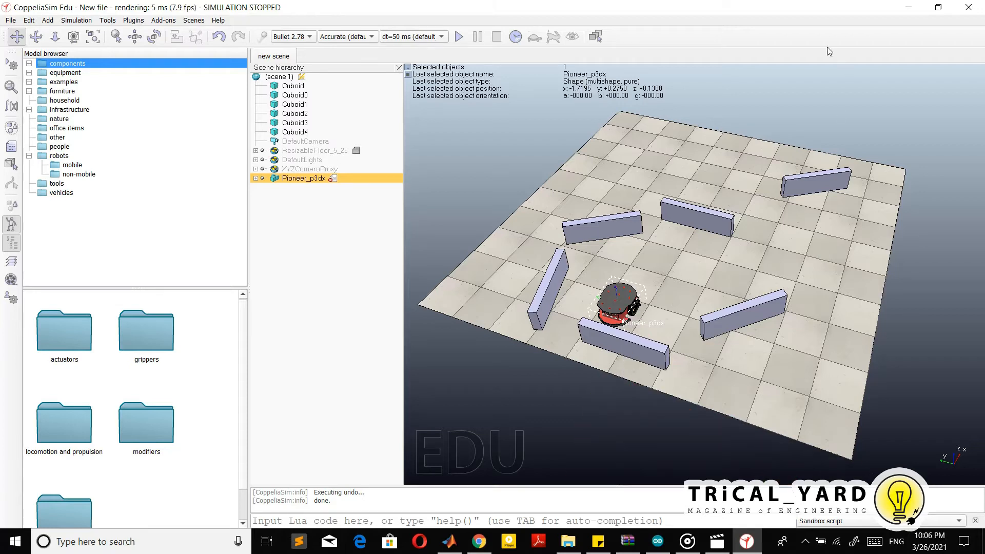
middle_click(671, 229)
drag(779, 246, 749, 239)
click(304, 87)
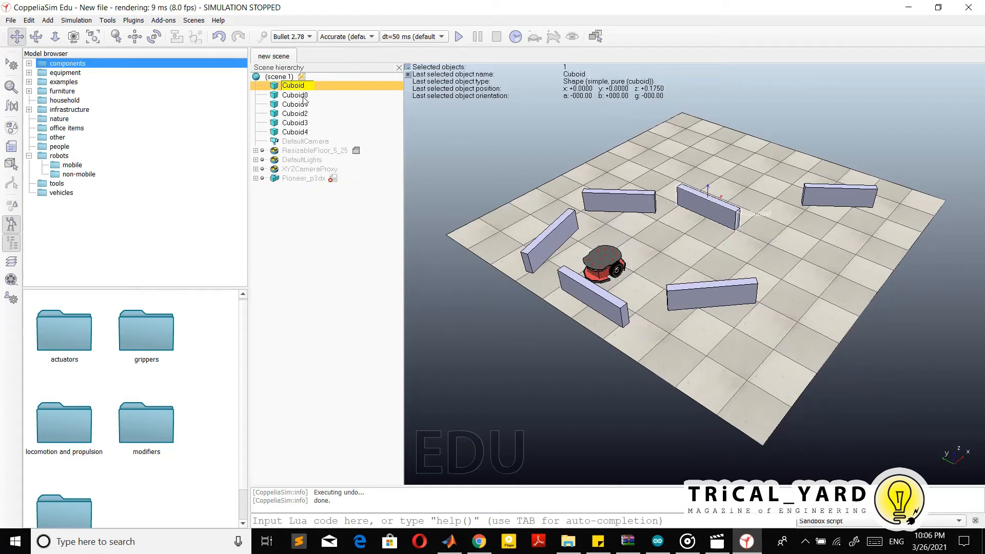
double_click(333, 178)
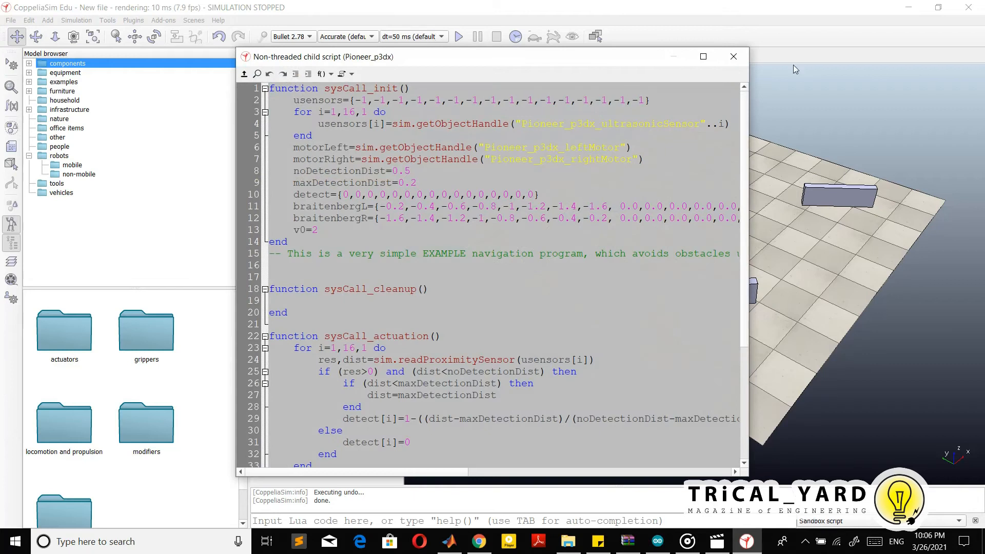
click(733, 57)
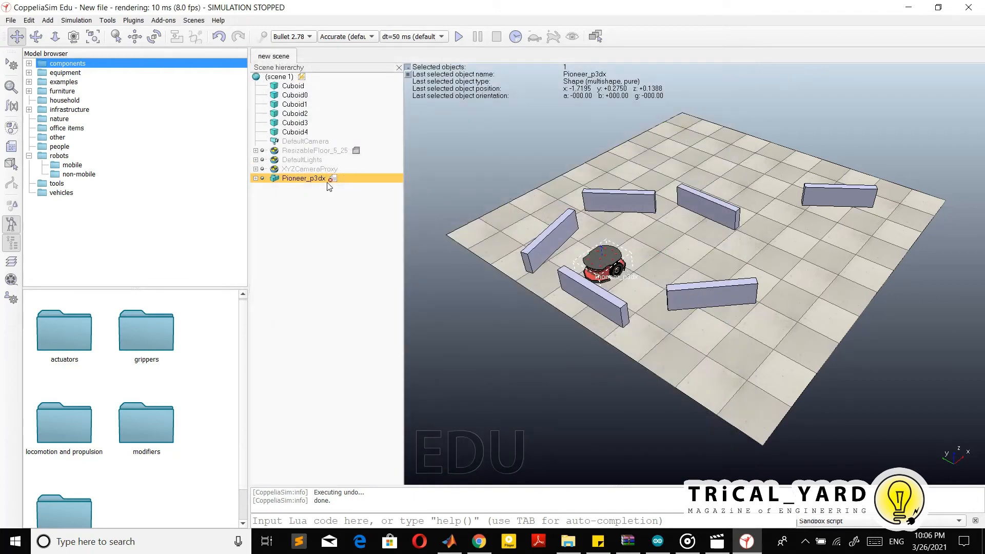
Check the script properties of the Pioneer_p3dx non-threaded child script, including whether it is disabled.
click(12, 148)
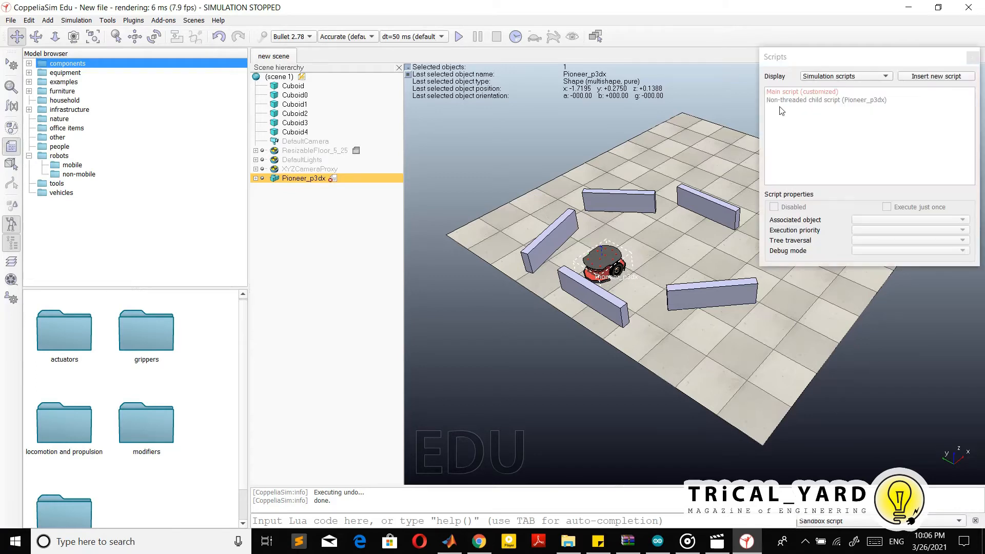
click(793, 100)
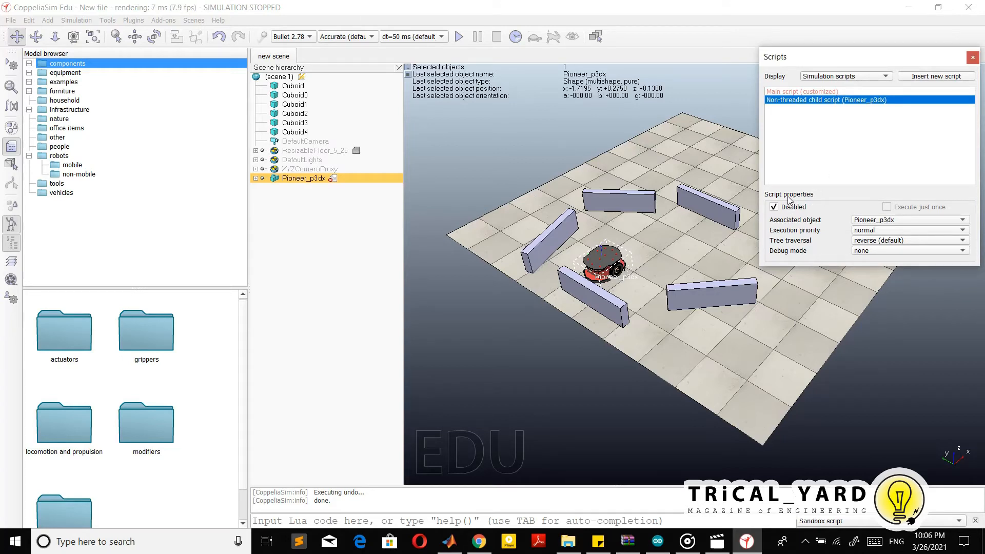
click(972, 58)
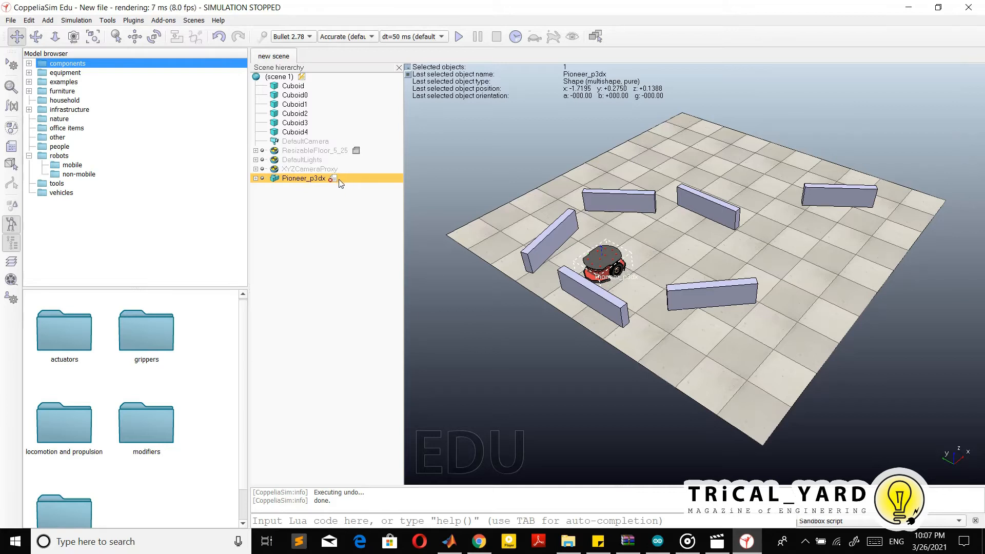
Switch to MATLAB and maximize its window.
click(449, 542)
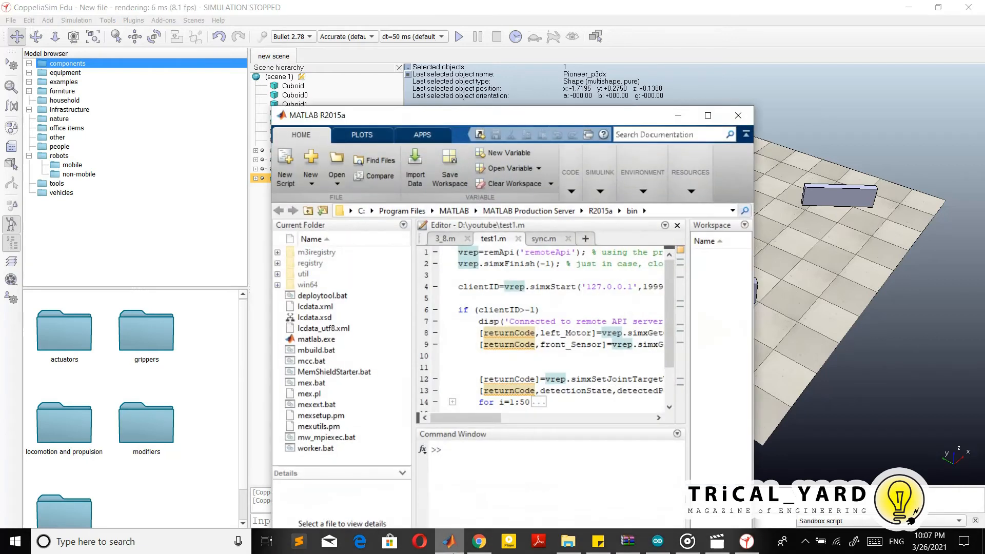
click(708, 117)
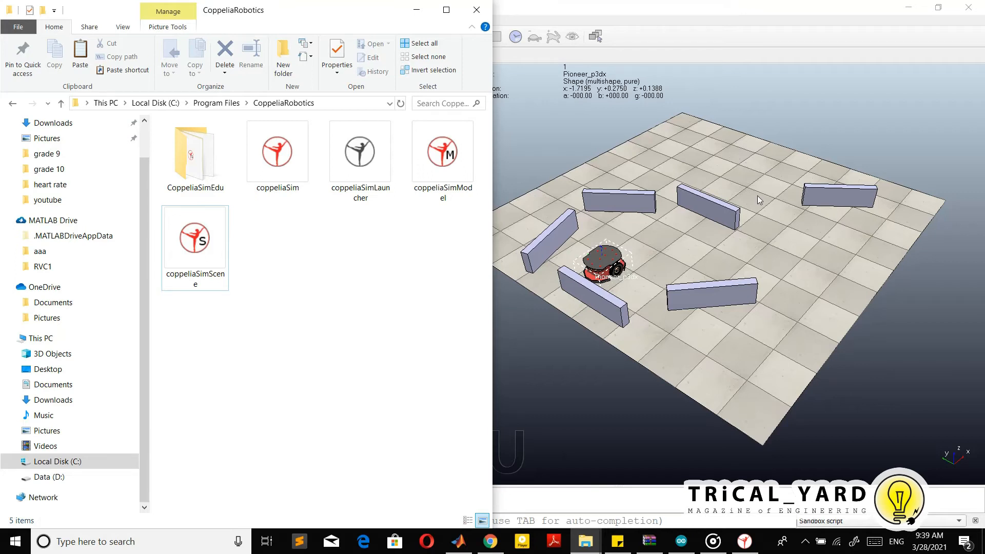
Open the programming\remoteApiBindings folder inside CoppeliaSimEdu.
click(179, 165)
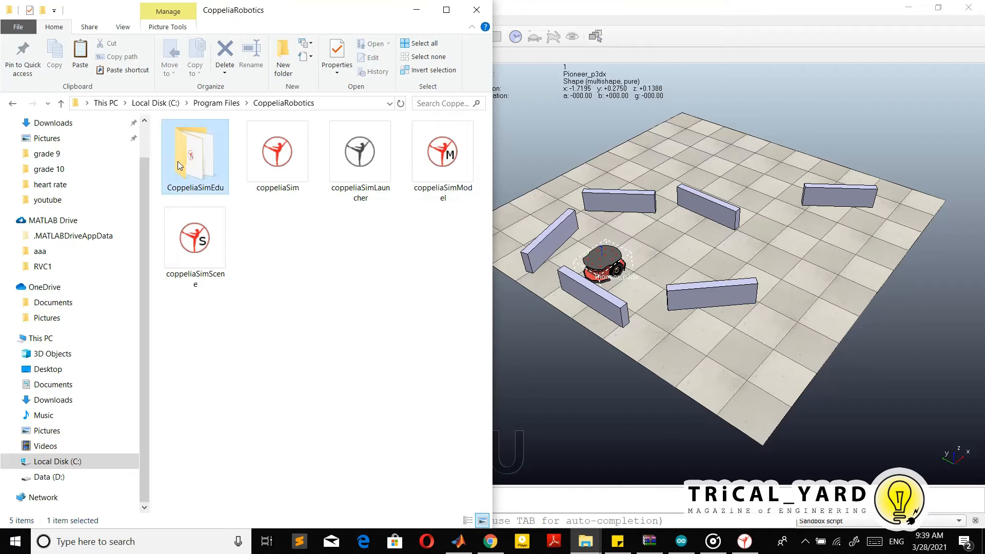
double_click(179, 166)
key(Down)
key(Down)
key(Down)
key(Down)
key(Down)
key(Down)
key(Down)
key(Down)
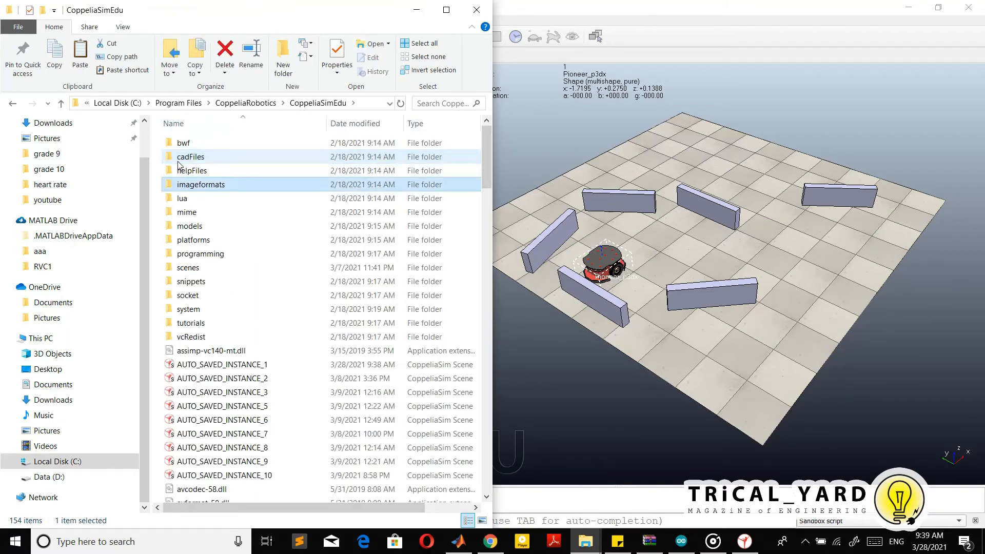
key(Return)
key(Down)
key(Down)
key(Down)
key(Down)
key(Down)
key(Down)
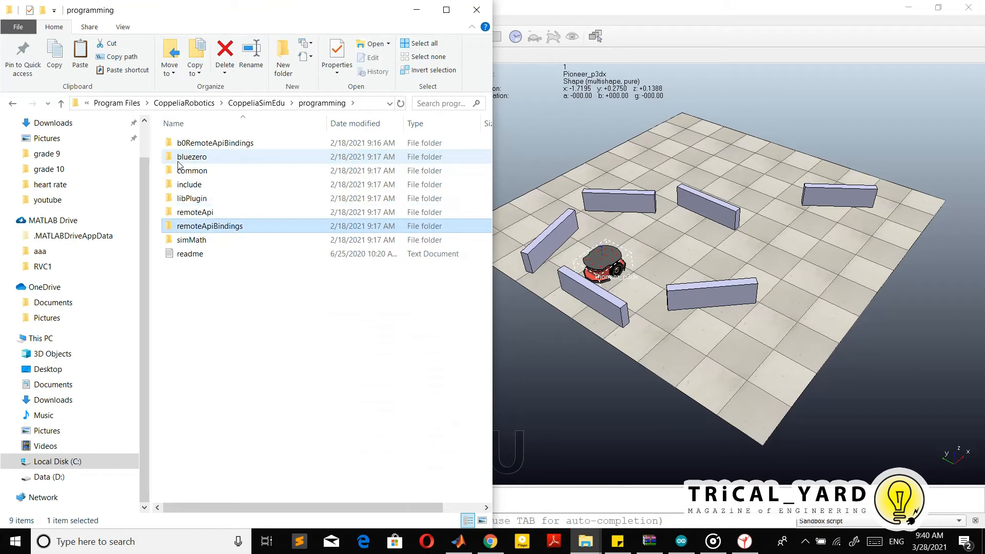
key(Return)
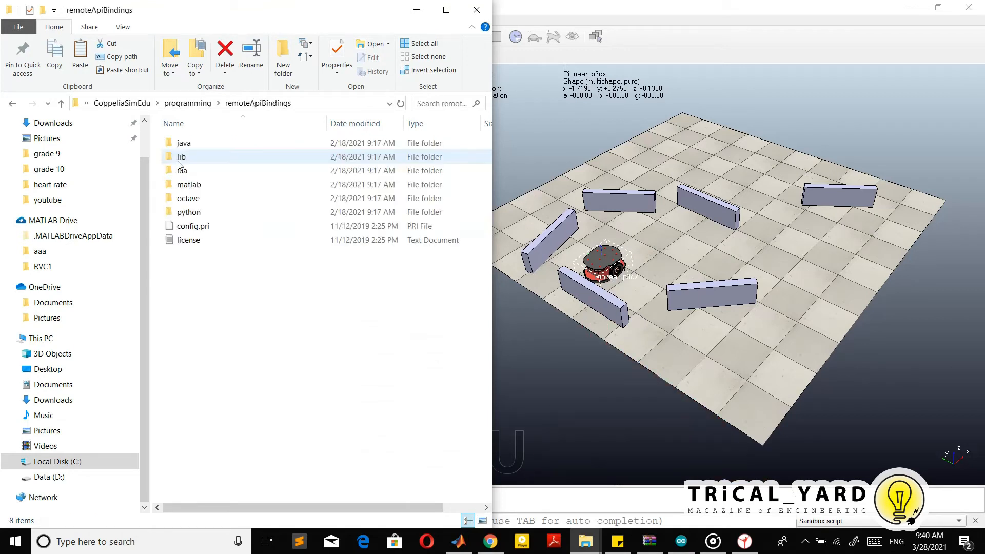
Open the matlab\matlab subfolder of remoteApiBindings and select all the files in it.
key(Down)
key(Down)
key(Down)
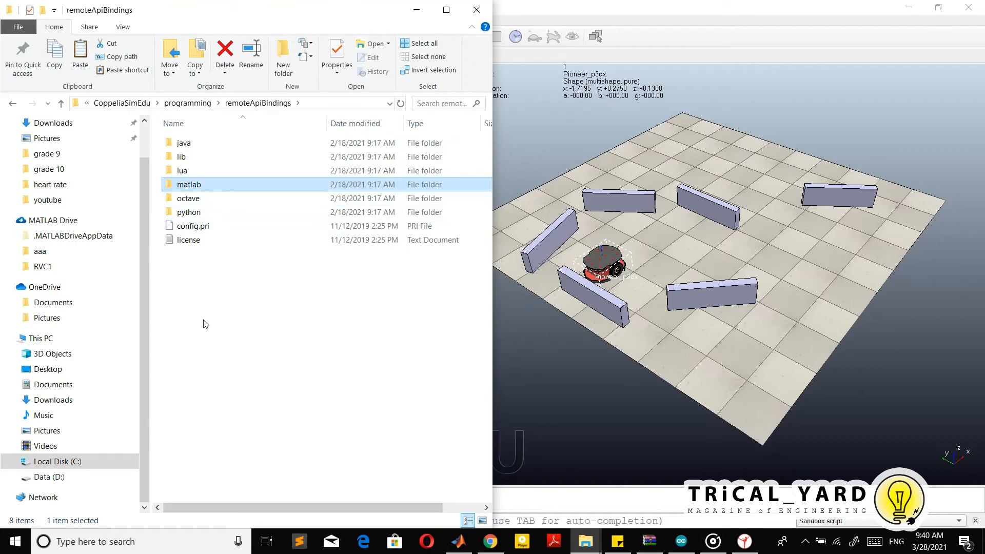
double_click(200, 187)
click(210, 146)
double_click(214, 147)
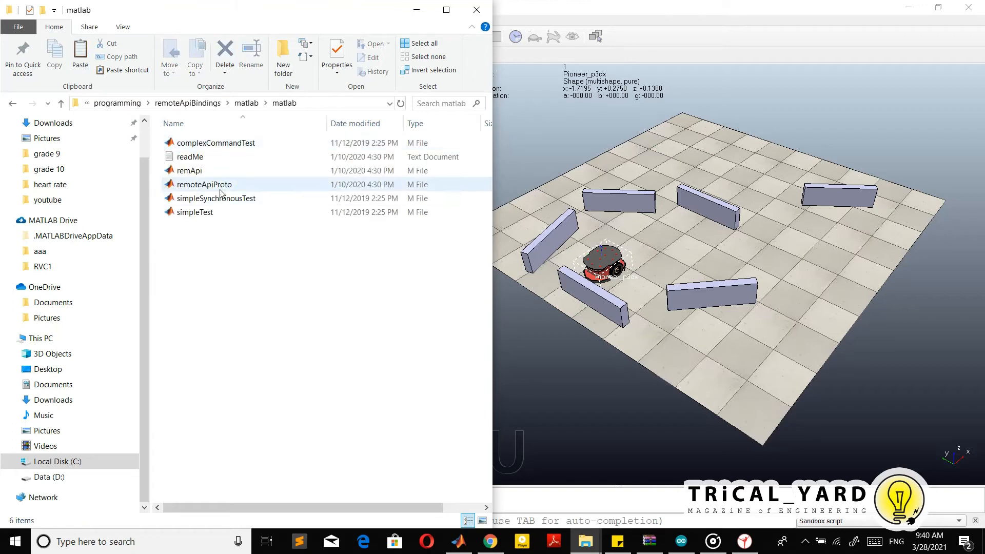
drag(194, 305, 179, 142)
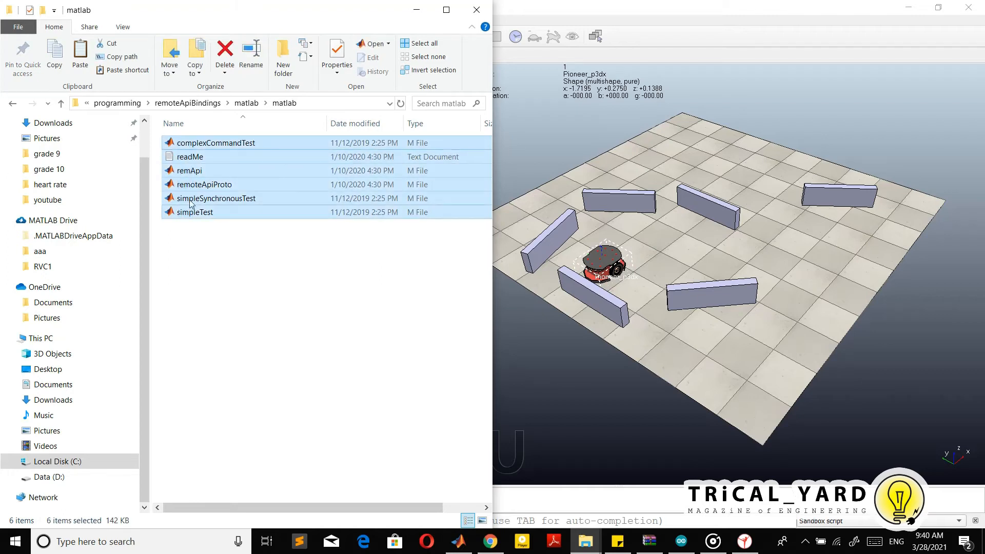
Bring the testing 1 folder window forward and restore it to a smaller size beside the matlab folder window.
click(600, 542)
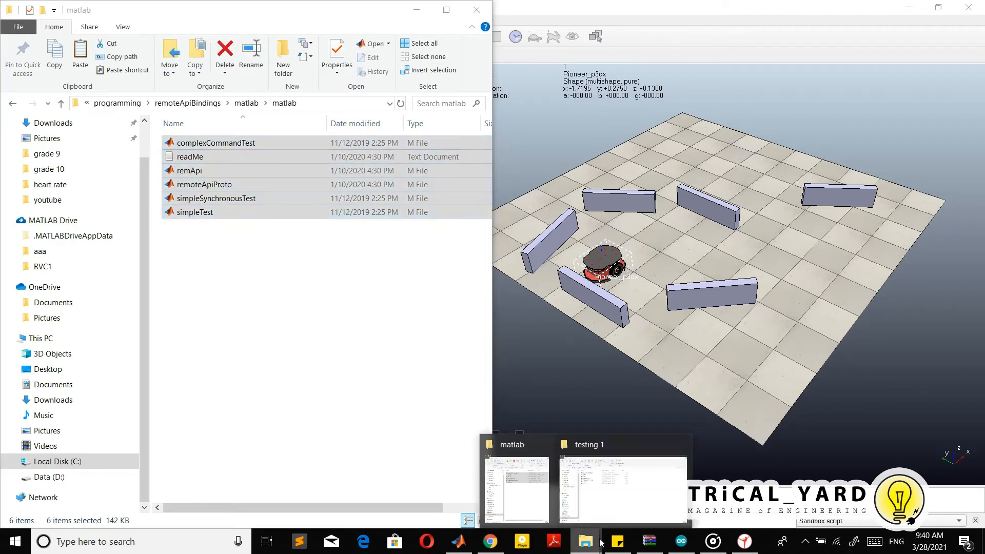
click(650, 505)
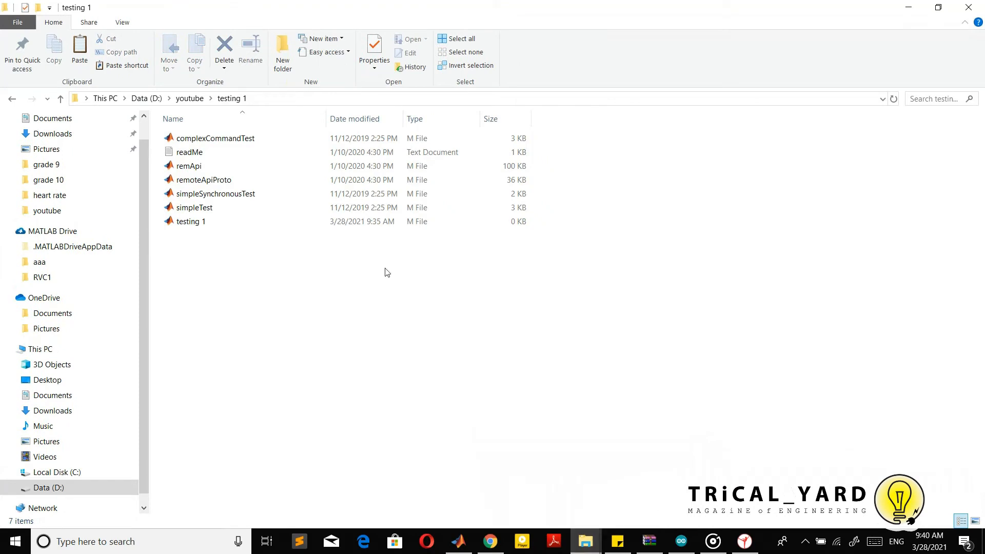
drag(603, 5, 641, 34)
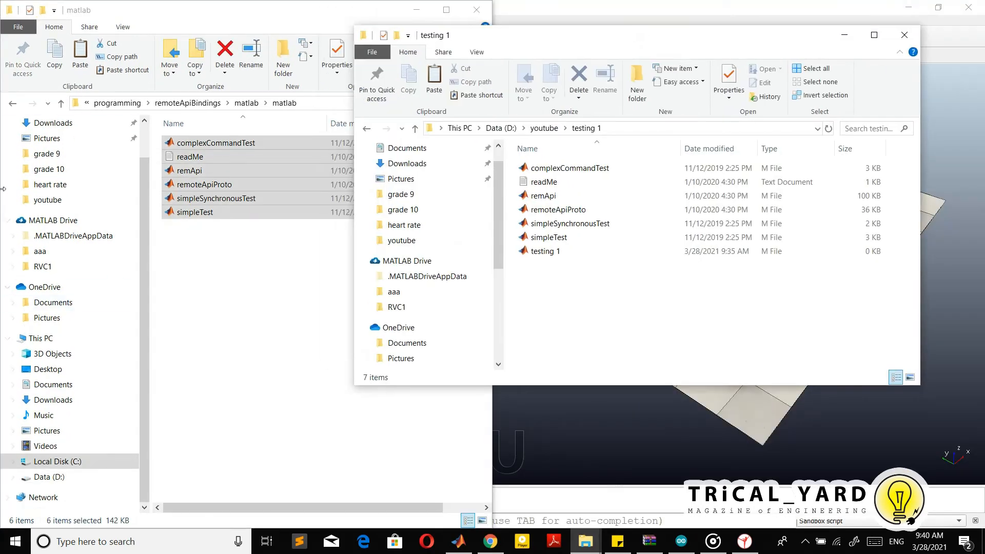
Go back to remoteApiBindings in the other folder window and open its lib\lib\Windows subfolder.
click(13, 103)
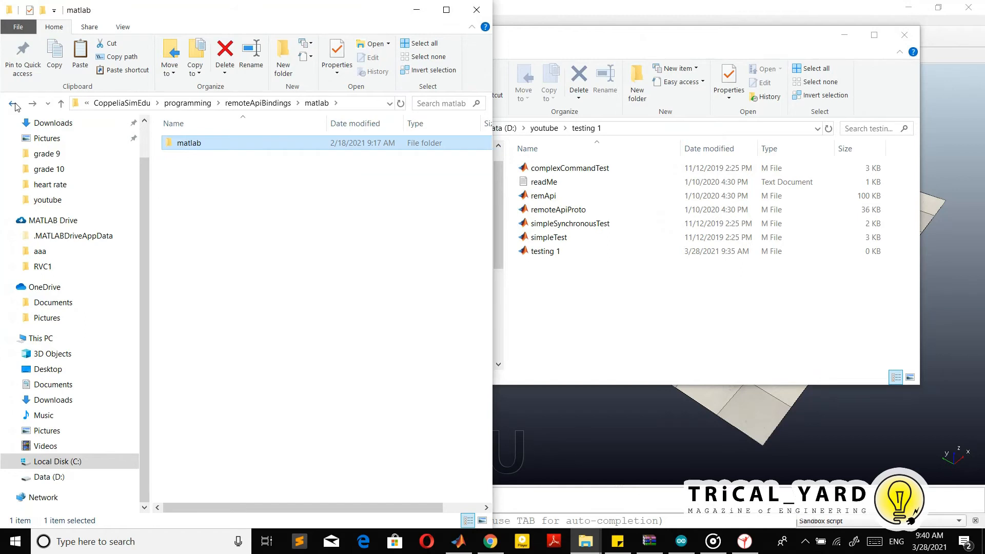
click(12, 103)
click(193, 157)
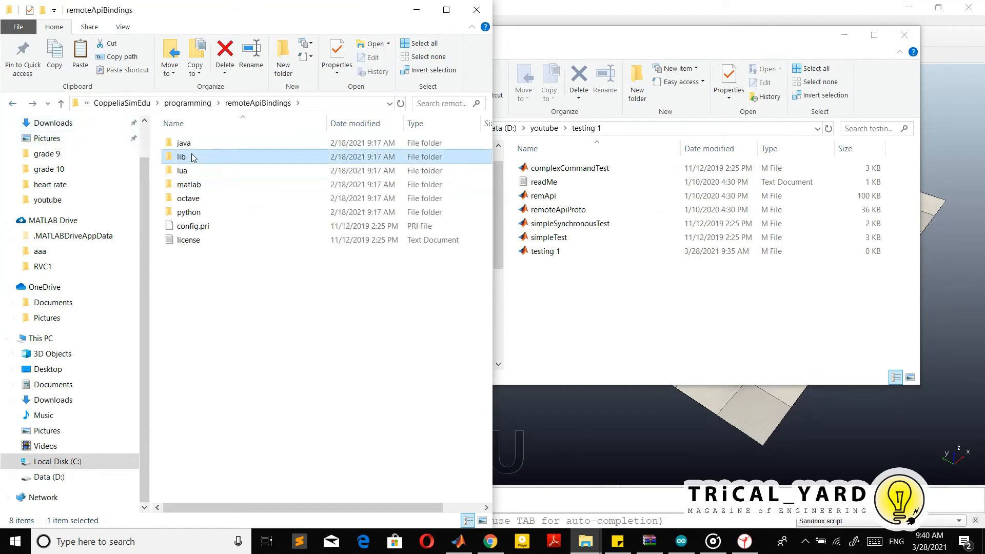
double_click(194, 158)
double_click(203, 143)
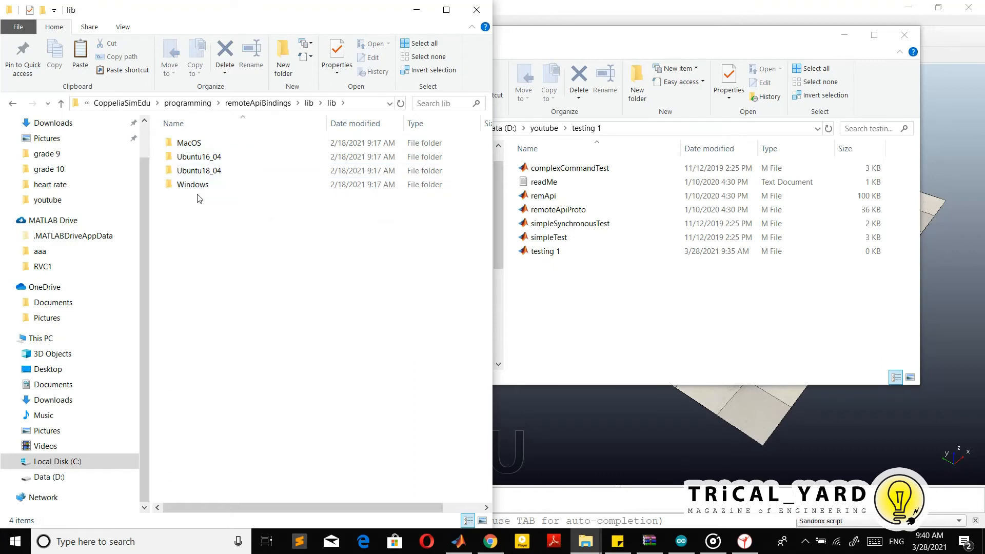
double_click(216, 187)
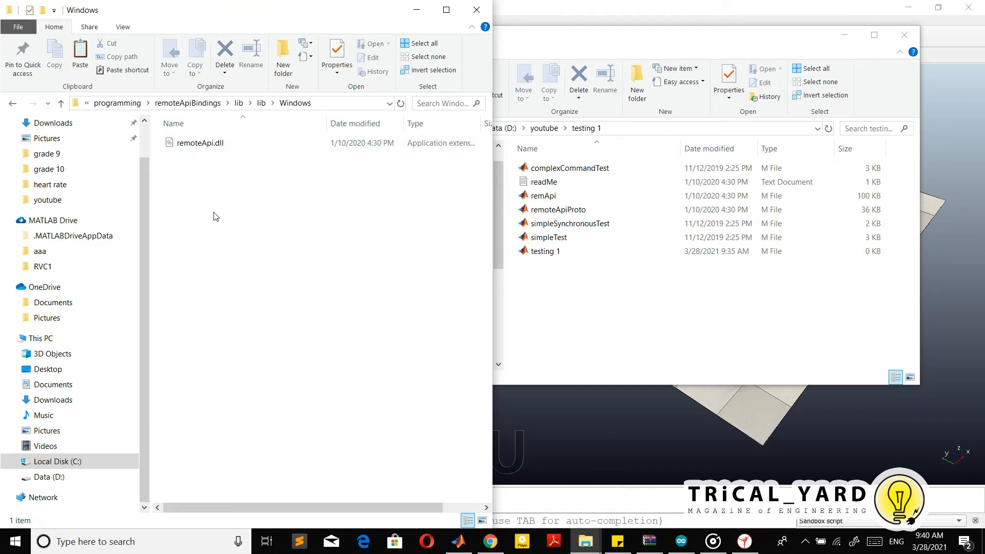
Copy remoteApi.dll from the Windows folder into D:\youtube\testing 1 and minimize the source folder window.
click(240, 146)
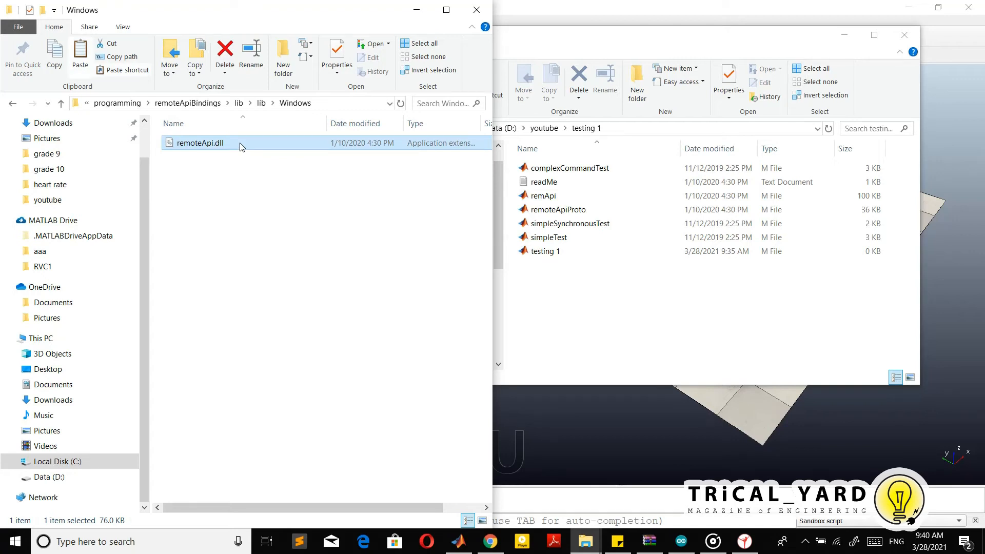
click(586, 301)
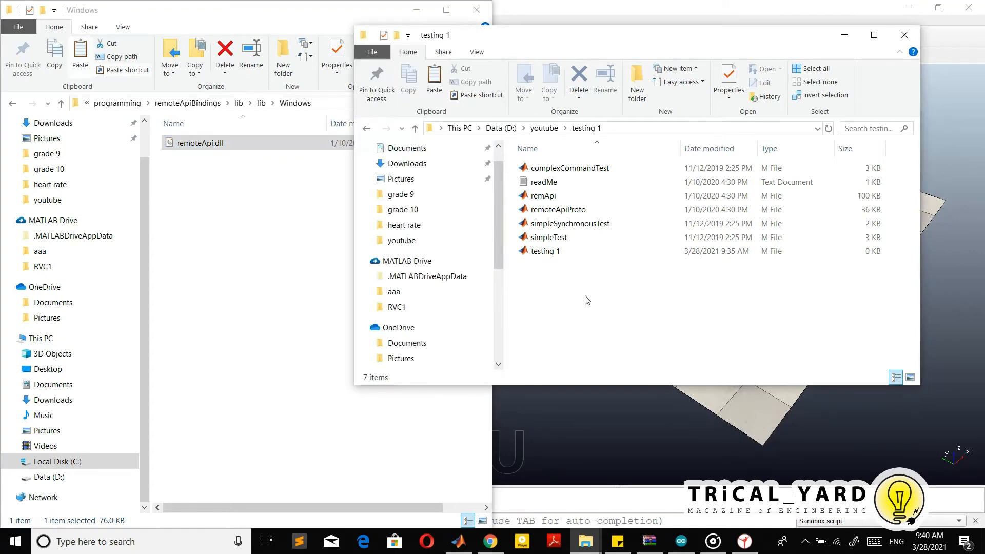
key(ctrl+v)
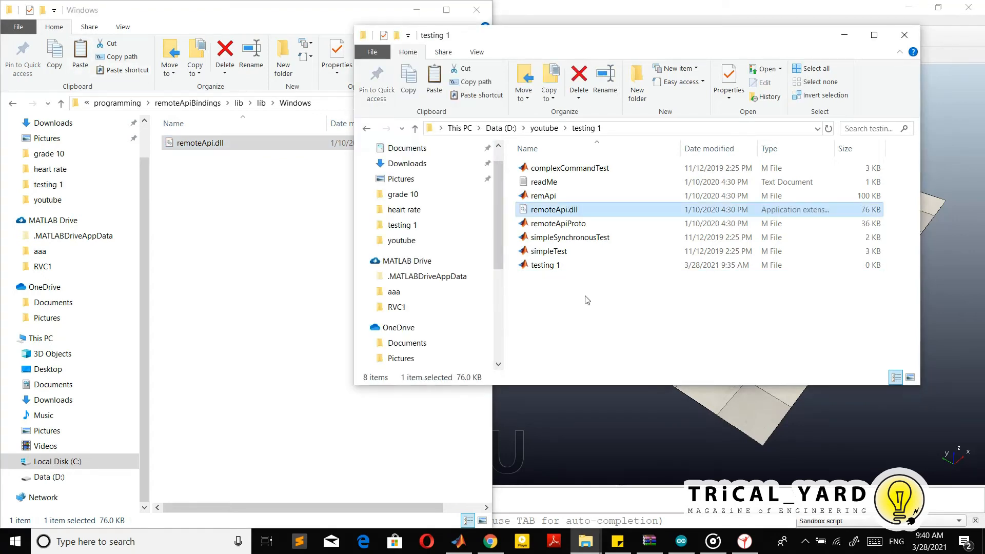
click(587, 300)
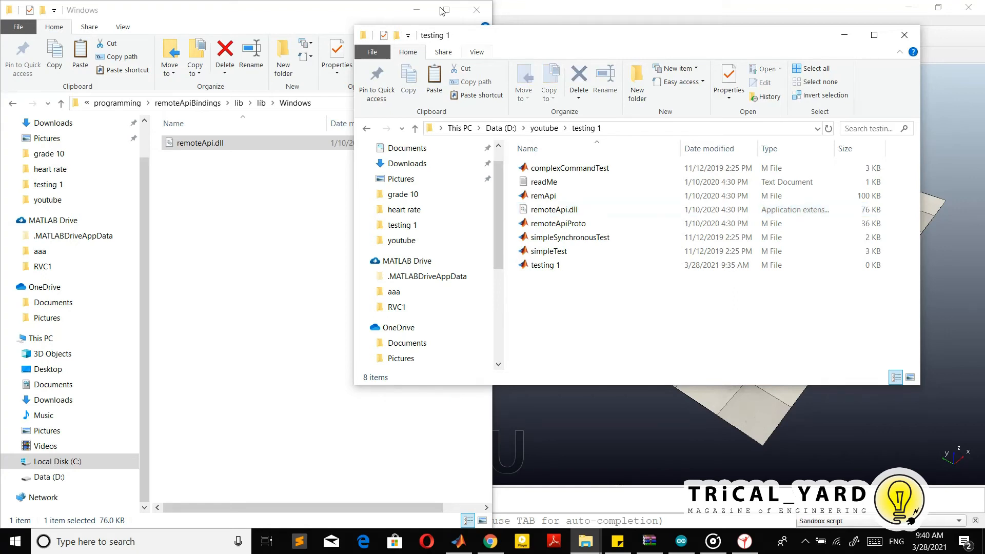
click(416, 11)
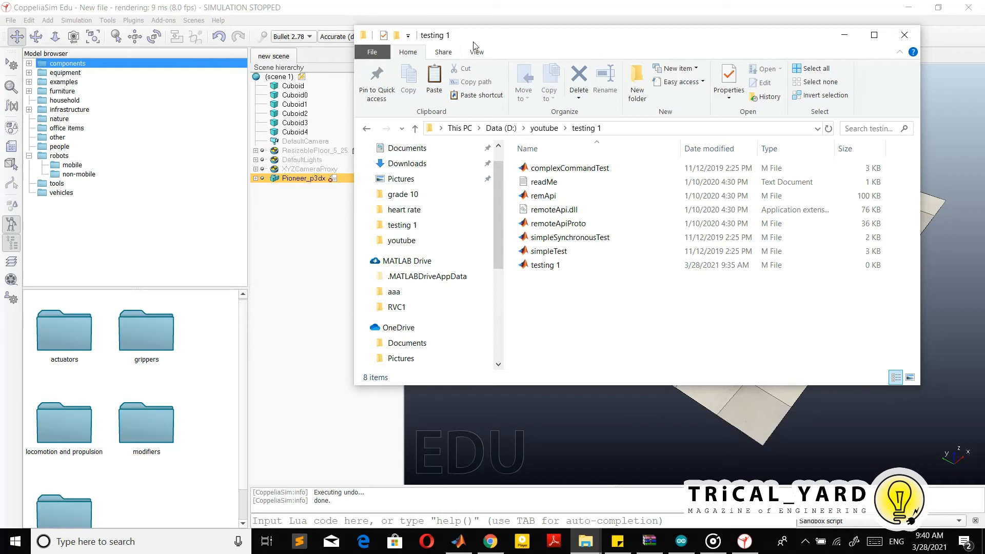
Switch to MATLAB and look through the options for creating and saving a script.
click(458, 541)
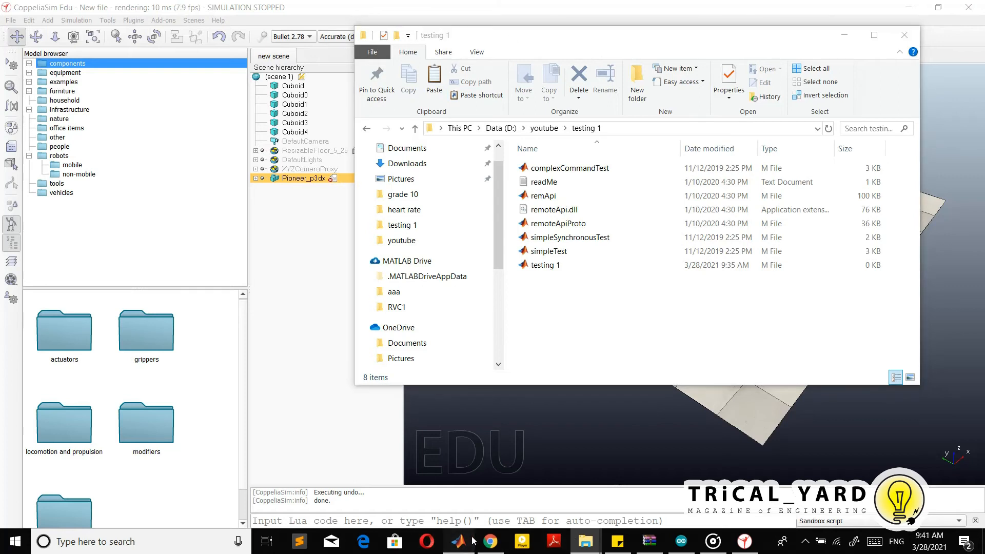
double_click(468, 63)
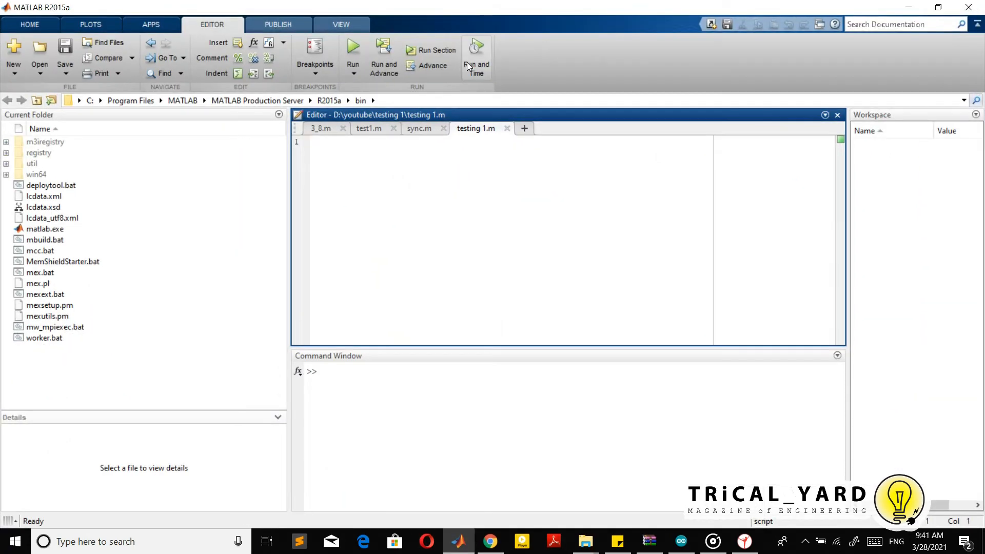
click(39, 73)
click(66, 73)
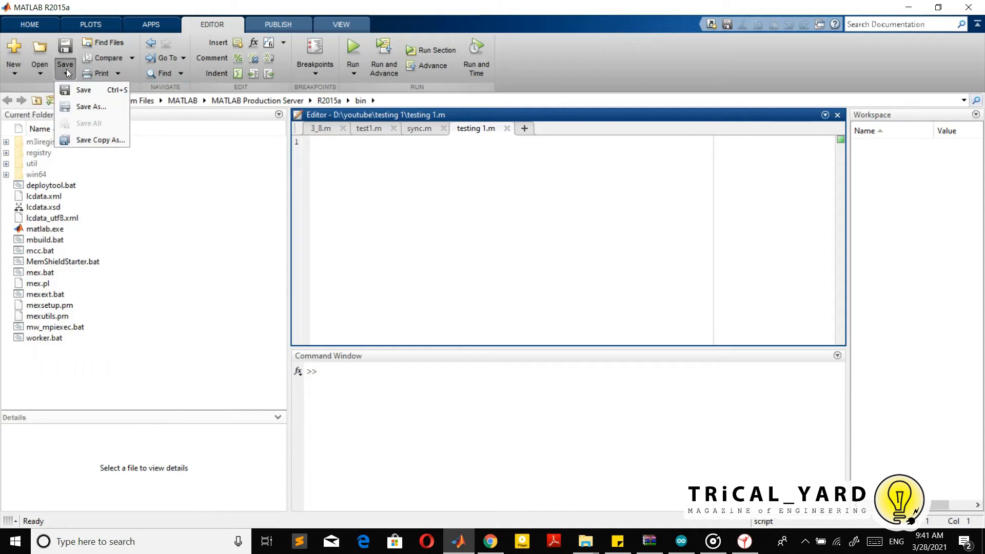
click(9, 73)
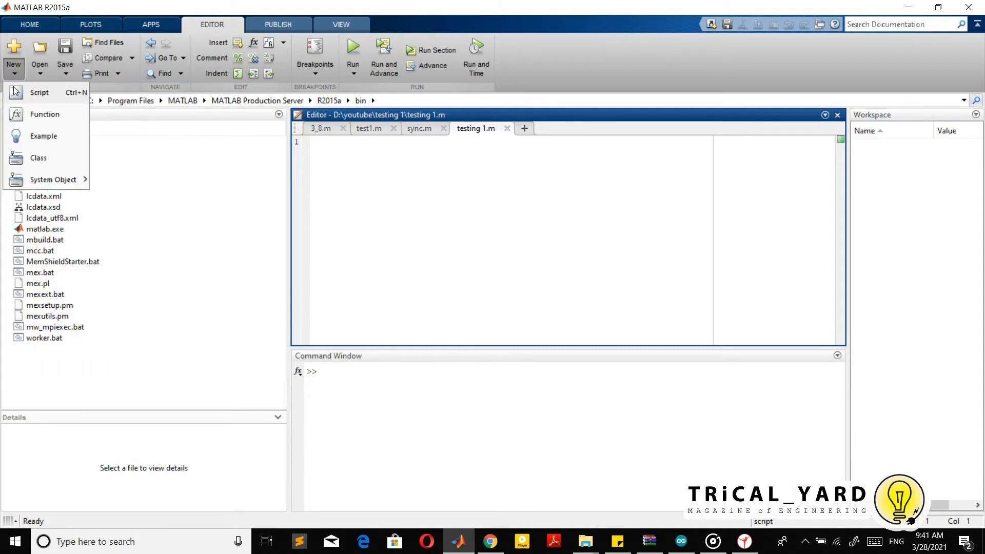
click(432, 221)
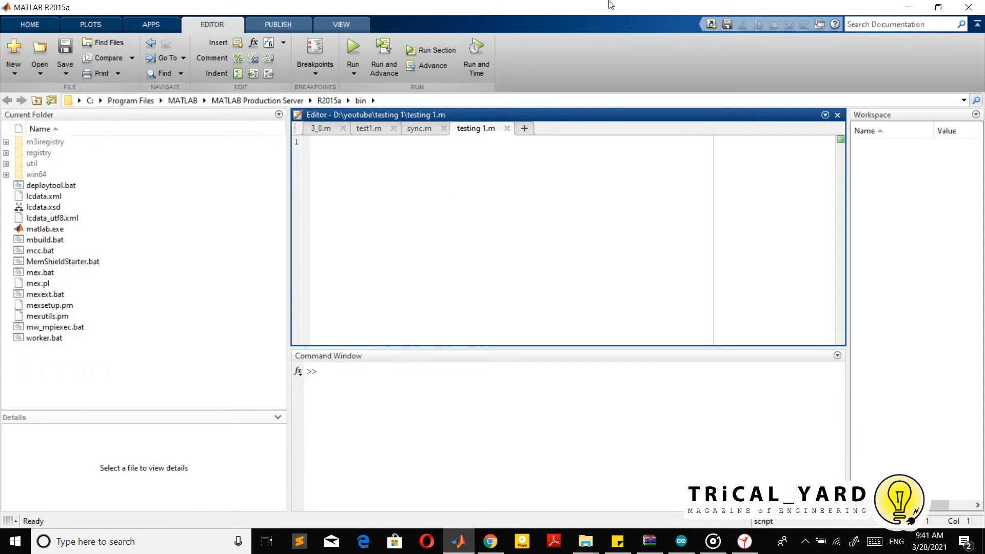
Restore the MATLAB window to a smaller size and move it beside the testing 1 folder window.
double_click(665, 4)
drag(608, 99, 172, 108)
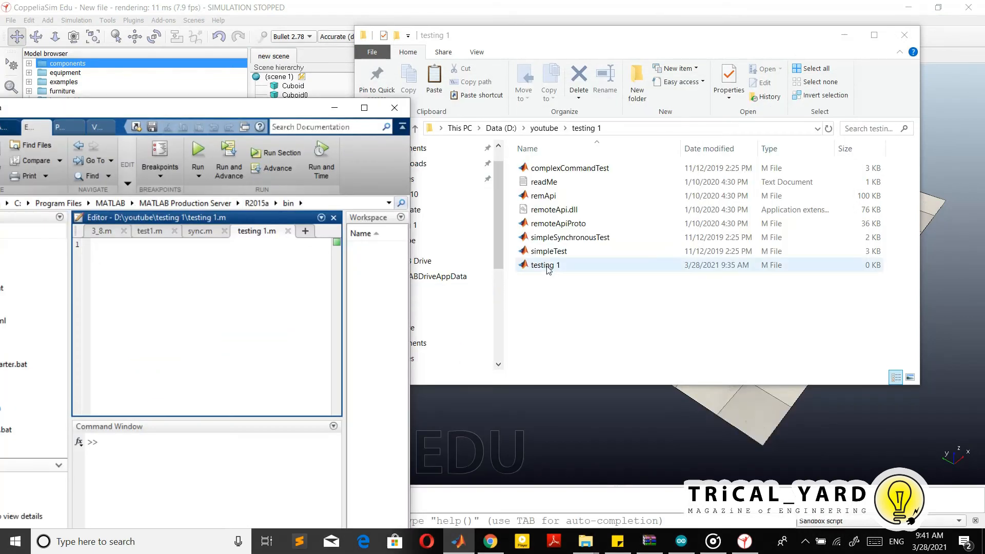
click(364, 106)
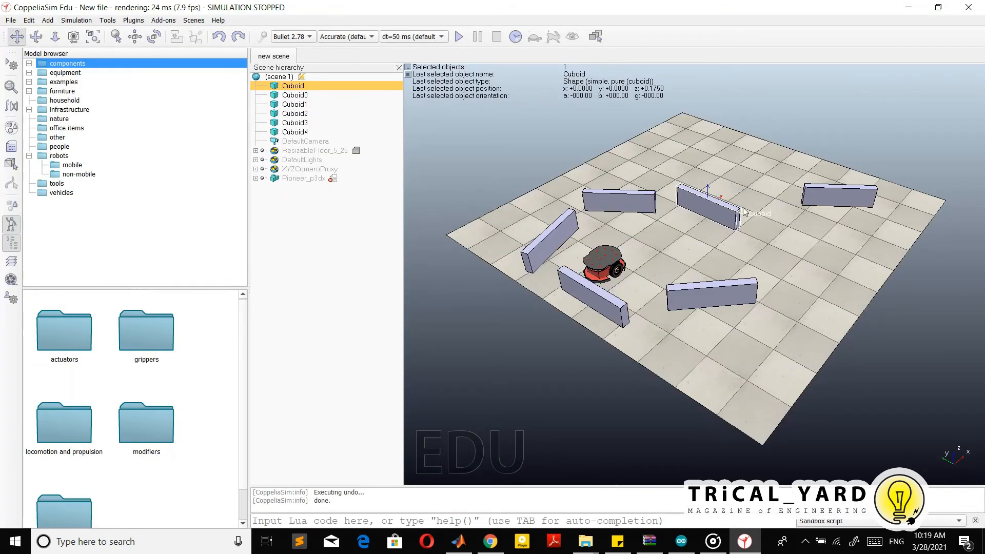
In CoppeliaSim, add a non-threaded associated child script to Cuboid and open that script for editing.
right_click(310, 87)
mouse_move(339, 159)
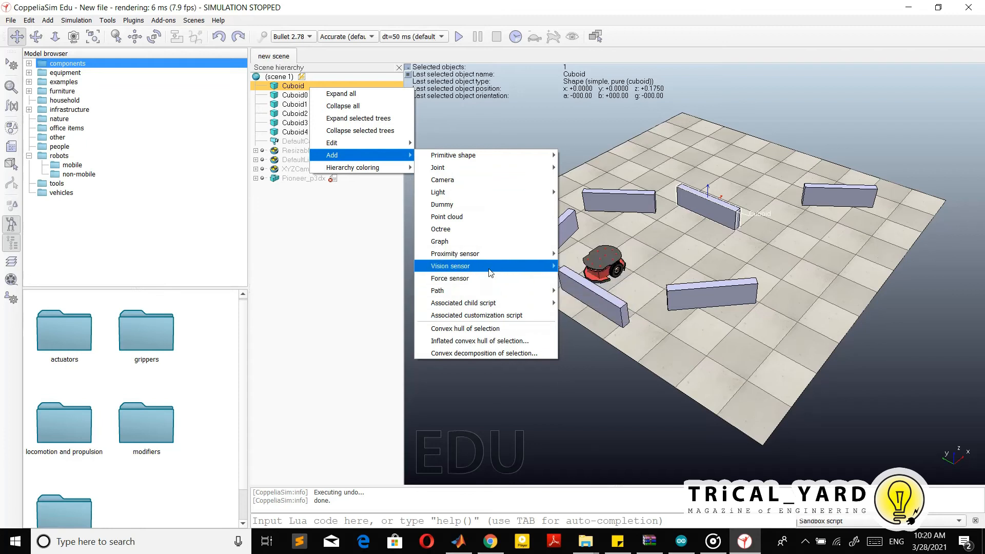
mouse_move(487, 302)
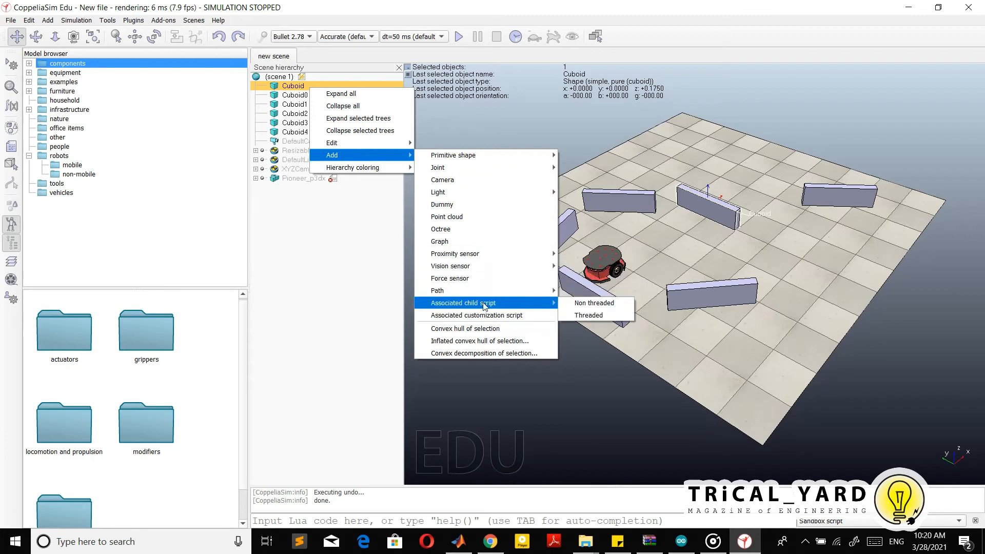
click(569, 304)
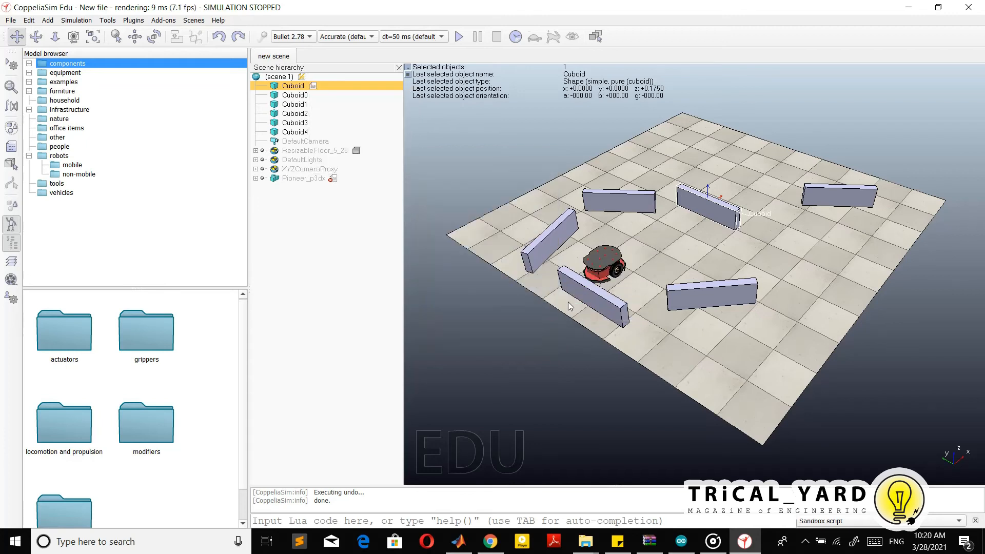
double_click(313, 86)
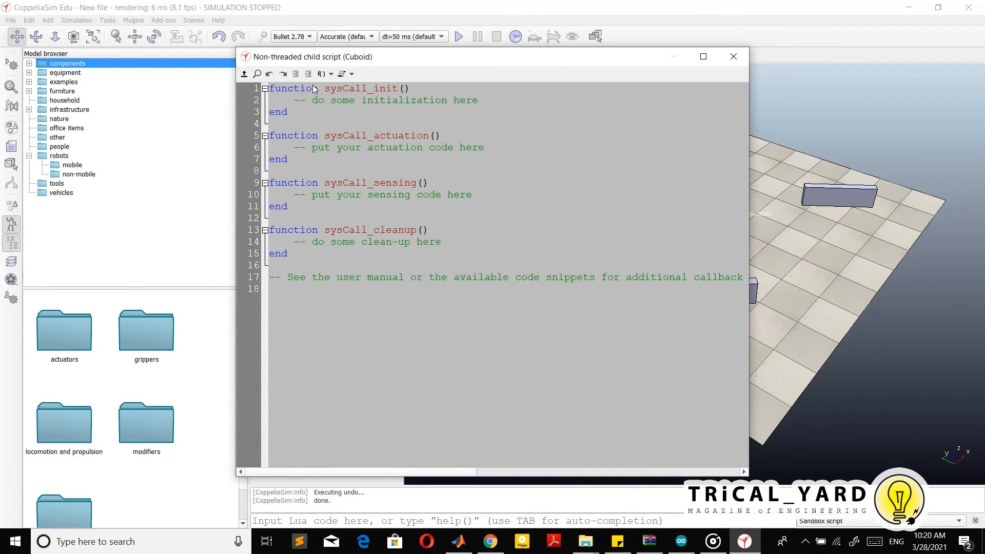
Replace the initialization comment in sysCall_init with simExtRemoteApiStart(19999) and close the script editor.
drag(293, 102, 498, 101)
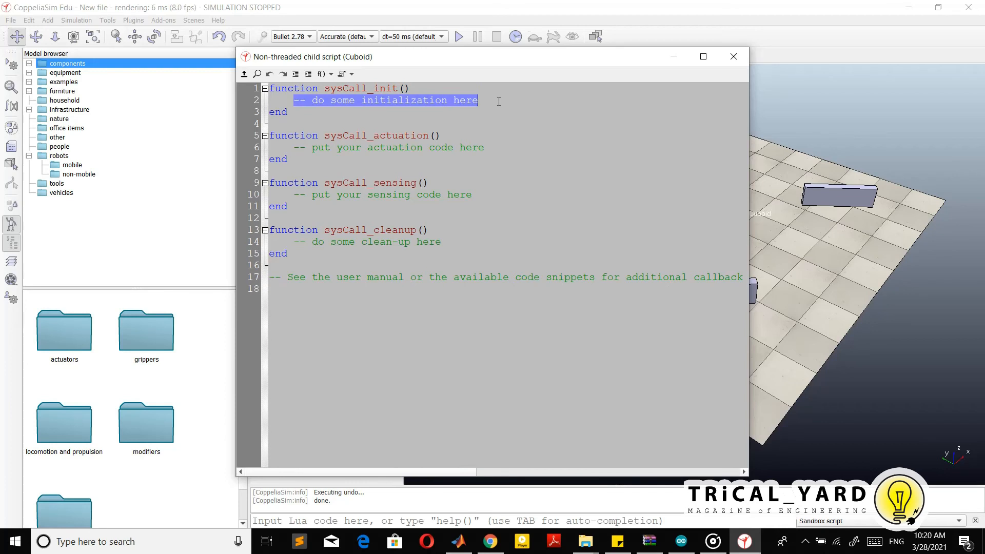
key(Delete)
text(si)
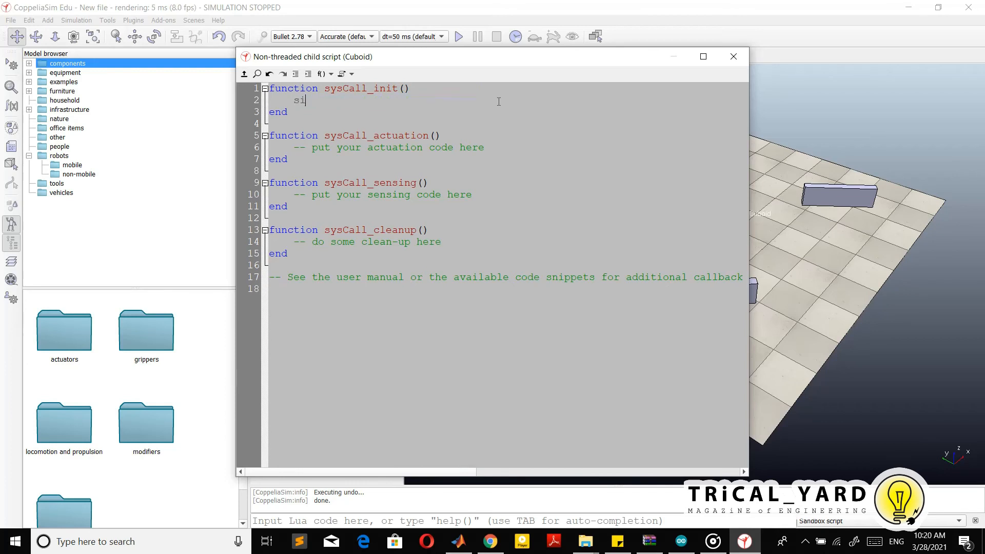
text(mExt)
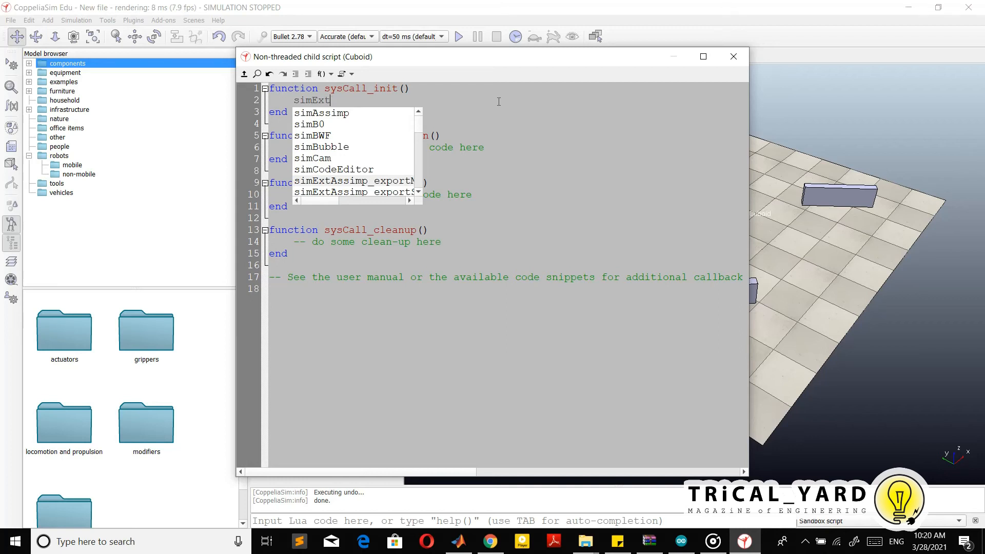
text(R)
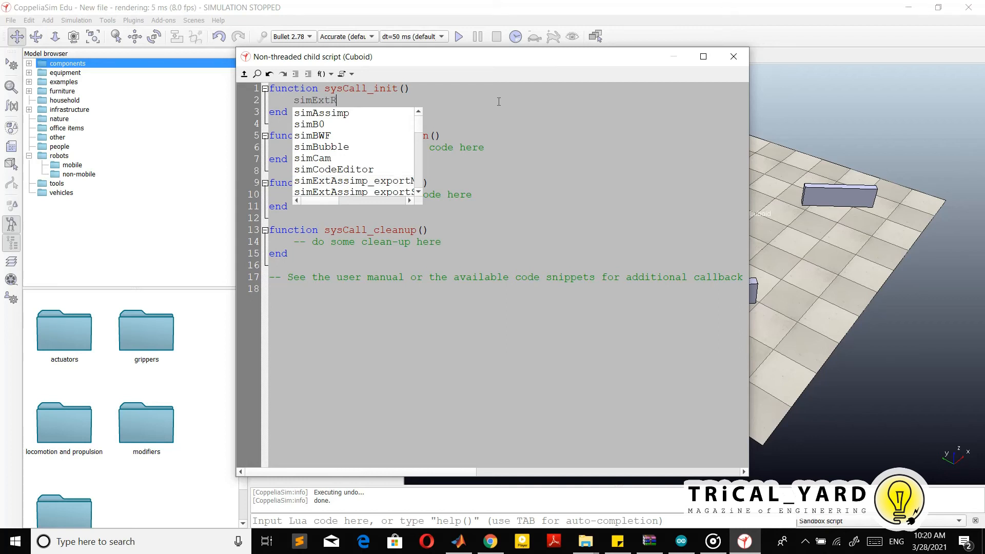
text(emote Api)
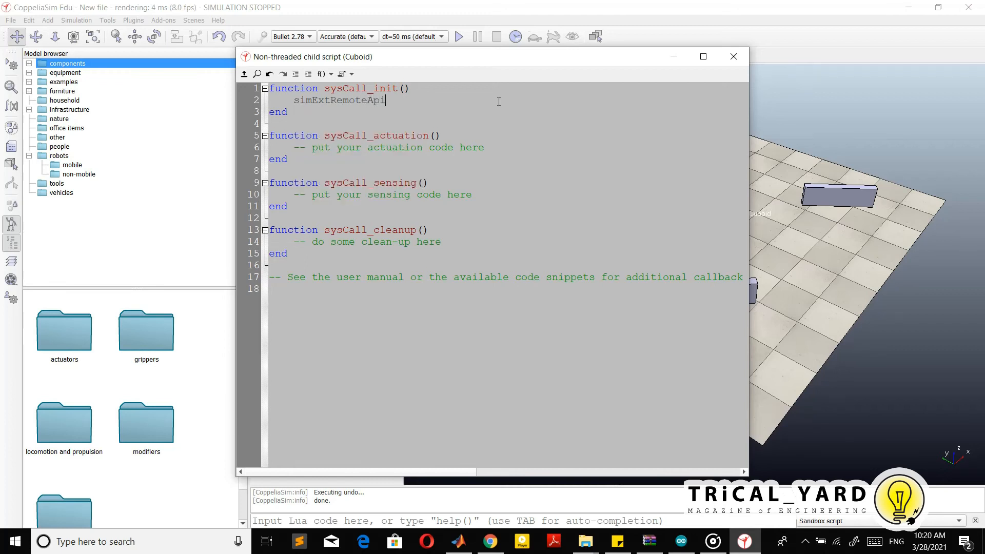
text(Start)
text(())
text(19)
text(999)
click(734, 58)
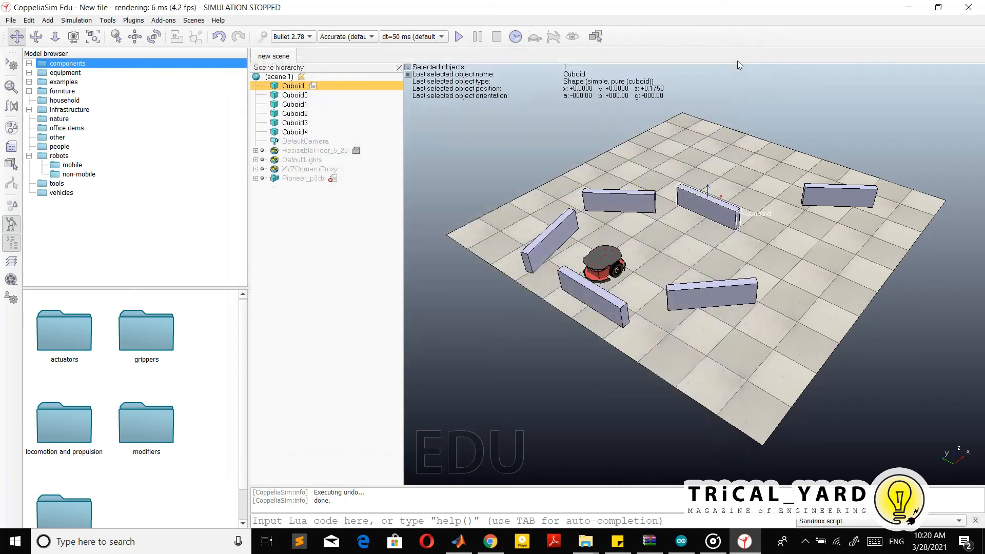
Start the CoppeliaSim simulation, then switch to MATLAB and run simpleTest.m with an enlarged editor pane.
click(455, 38)
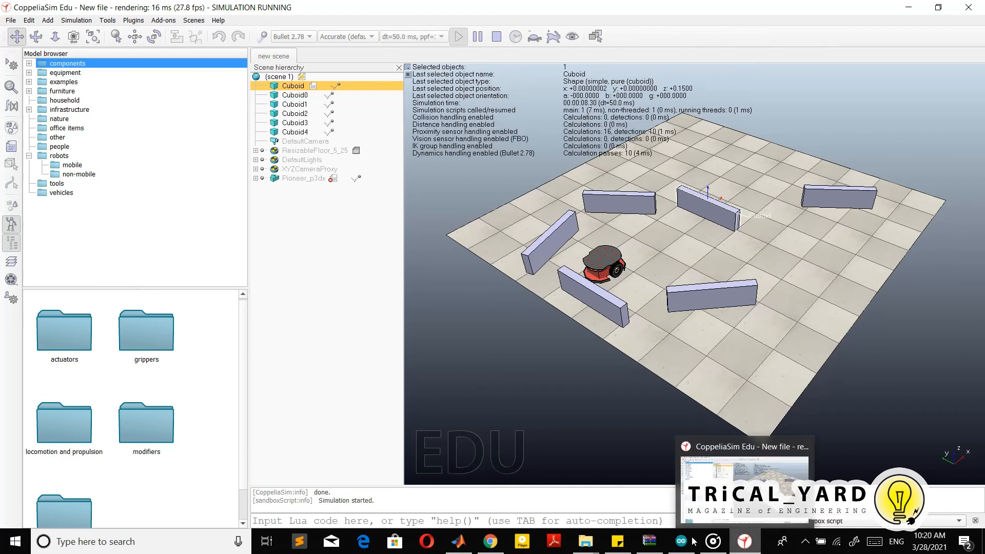
click(458, 545)
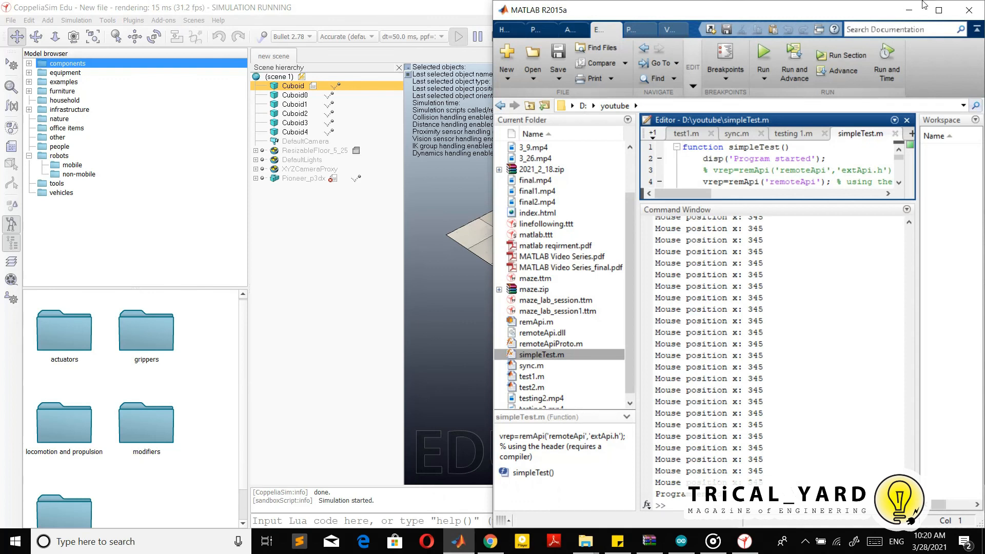
click(932, 15)
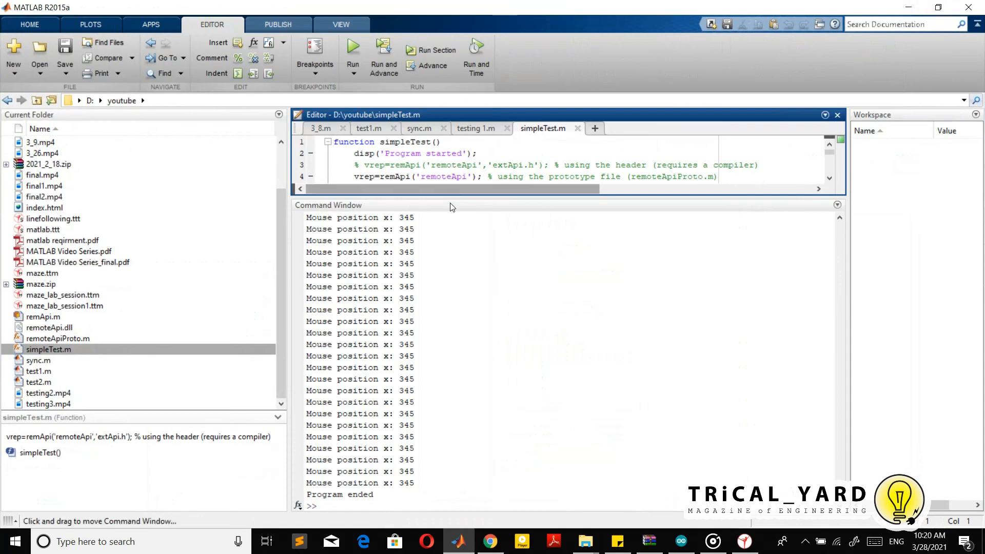
drag(461, 200, 461, 406)
click(353, 49)
drag(608, 5, 674, 29)
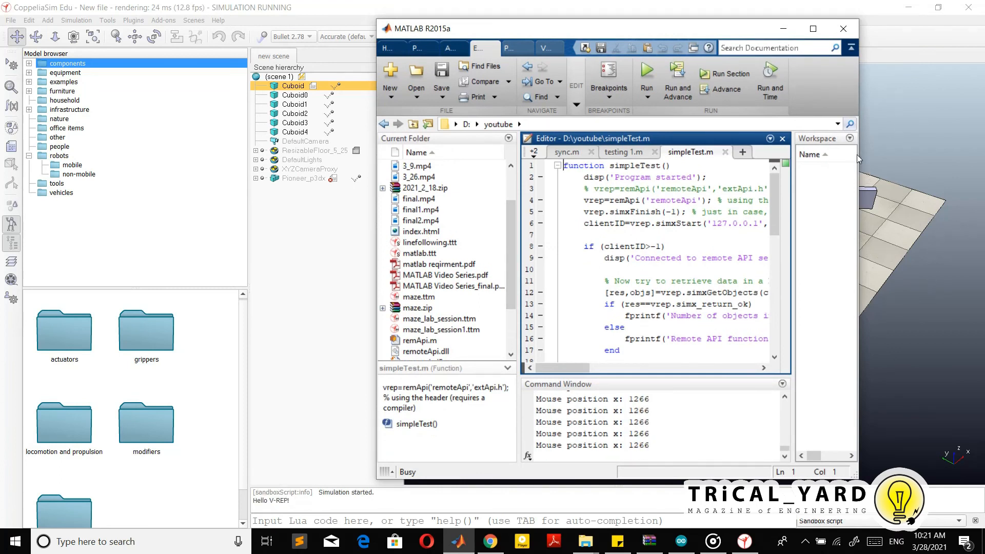
click(813, 29)
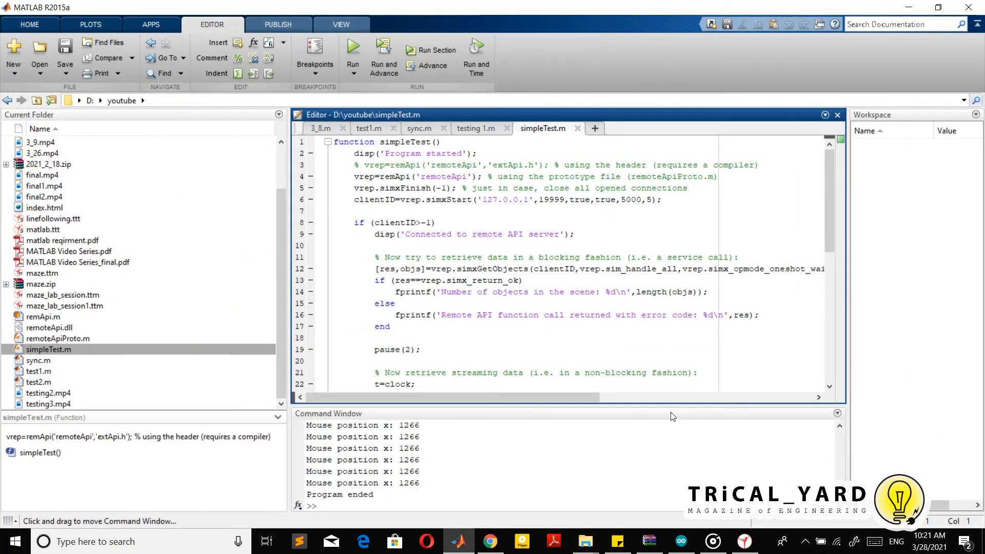
Enlarge the editor pane a little more and look through the code of simpleTest.m.
drag(672, 406, 672, 434)
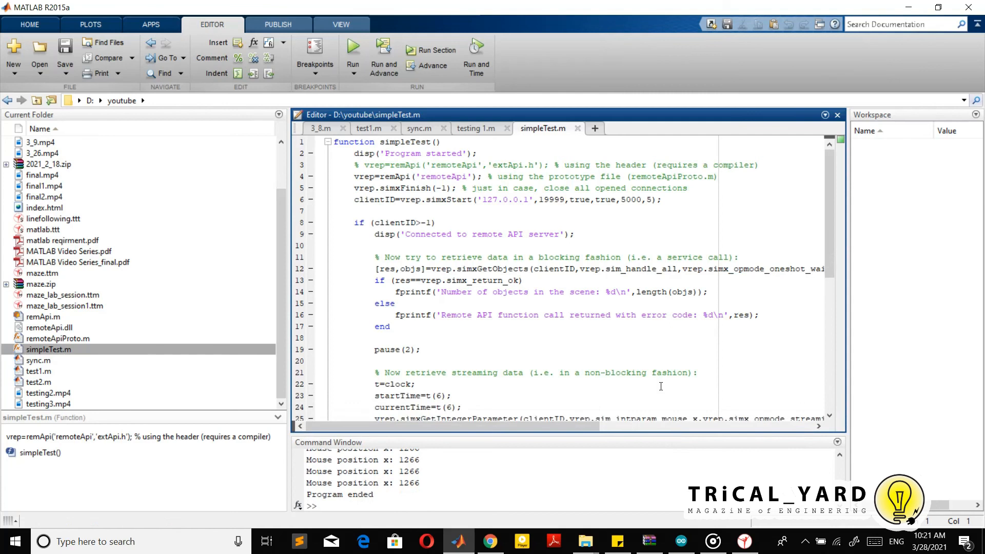
scroll(661, 386, down, 3)
scroll(660, 386, up, 2)
scroll(661, 386, up, 1)
scroll(661, 386, down, 5)
scroll(660, 386, up, 5)
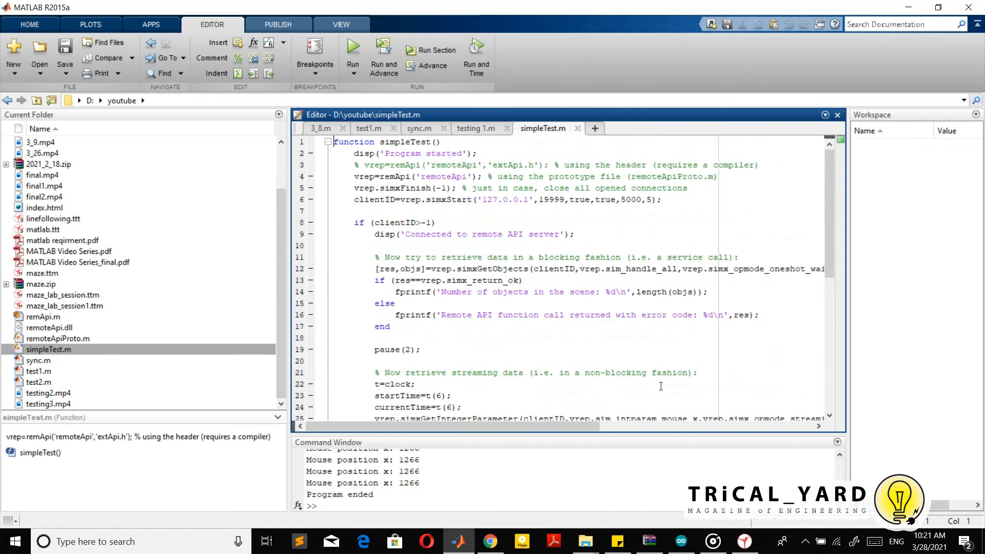